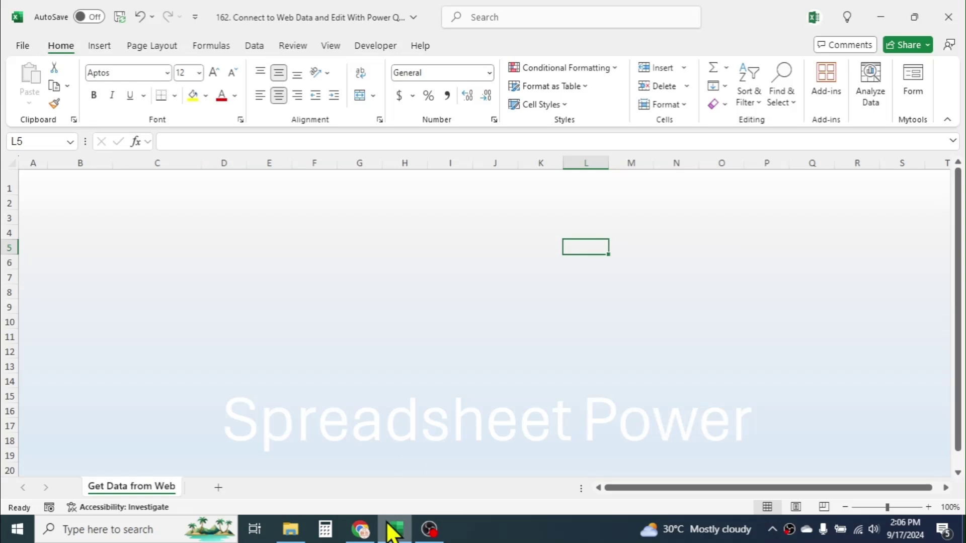
Bring the Nepal Rastra Bank forex rates page in Chrome to the front.
{"action": "left_click", "coordinate": [360, 529]}
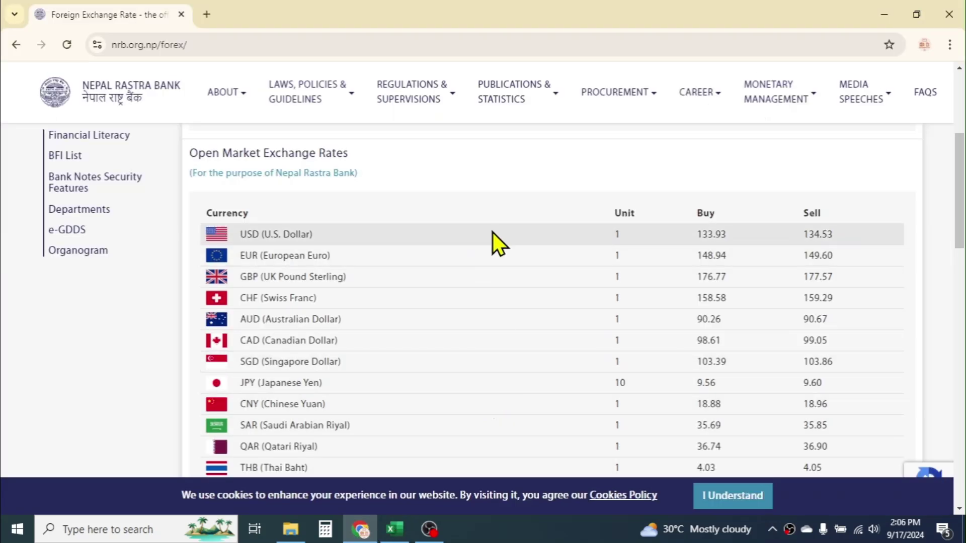
Look over the NRB open-market exchange rates table, then go back to the Excel workbook.
{"action": "mouse_move", "coordinate": [552, 121]}
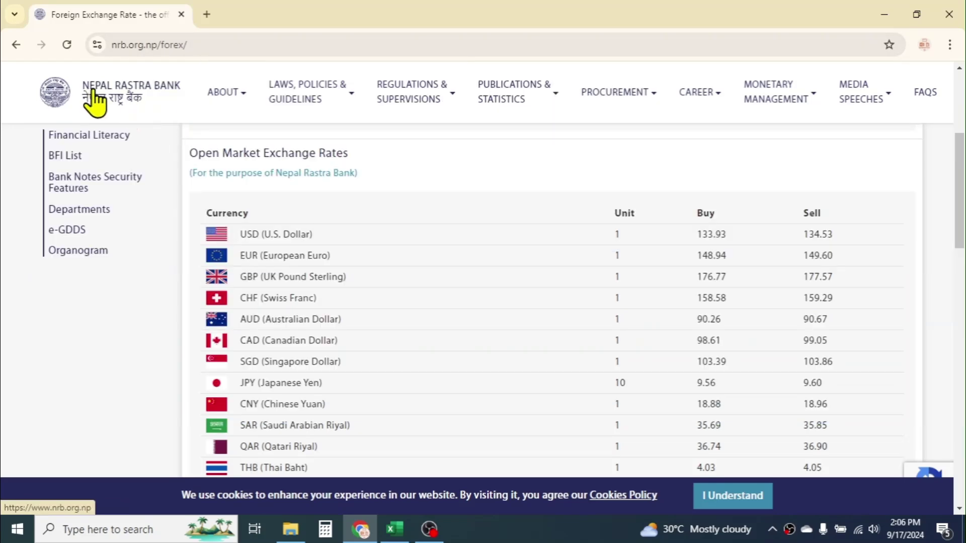
{"action": "mouse_move", "coordinate": [405, 131]}
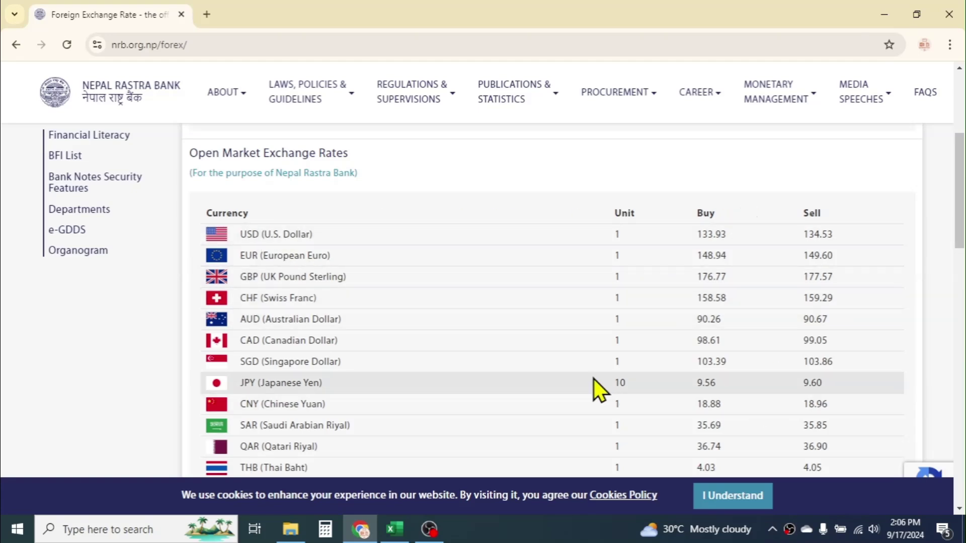
{"action": "left_click", "coordinate": [397, 534]}
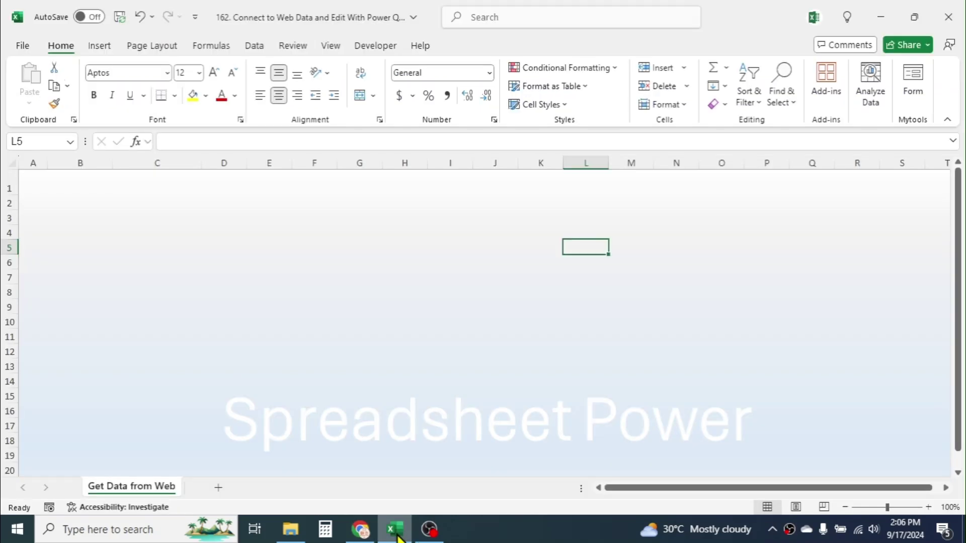
{"action": "left_click", "coordinate": [250, 43]}
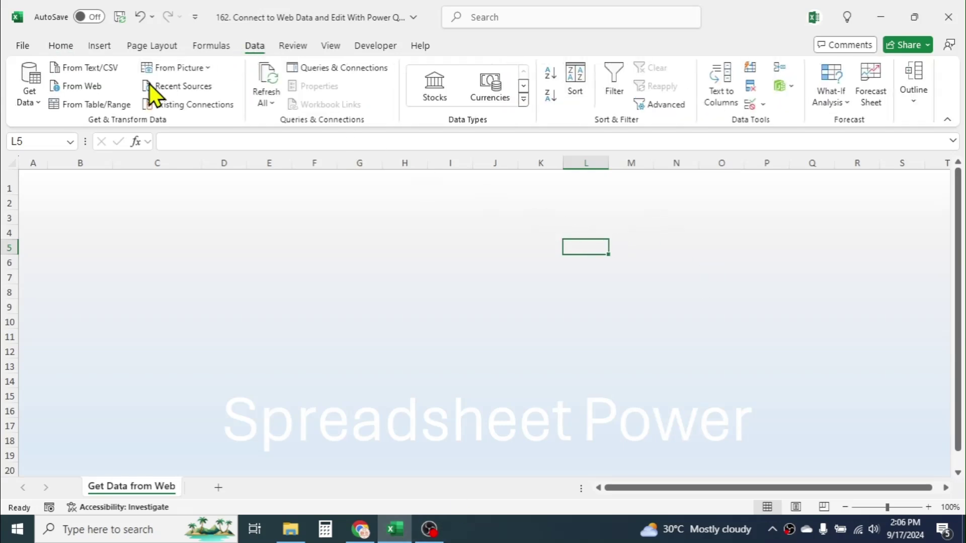
{"action": "left_click", "coordinate": [83, 86]}
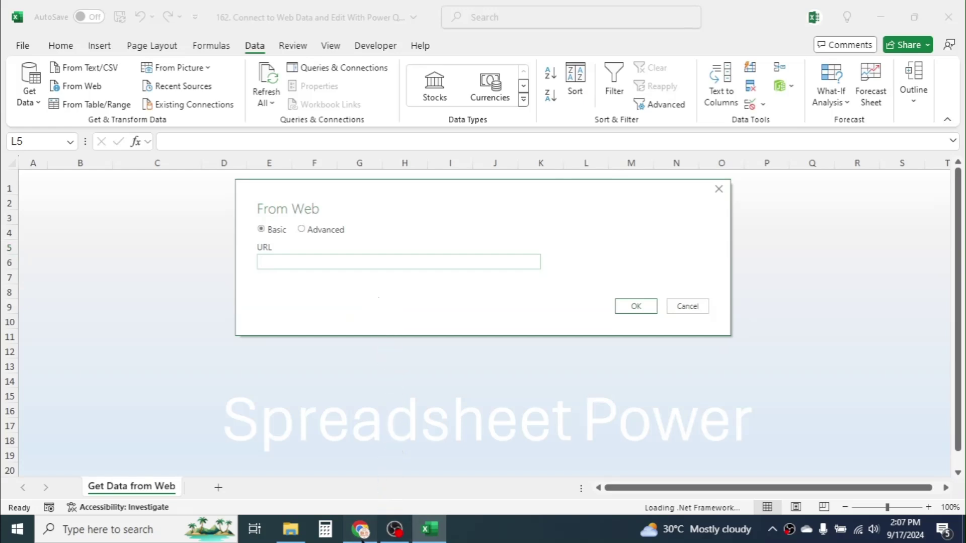
{"action": "left_click", "coordinate": [360, 529]}
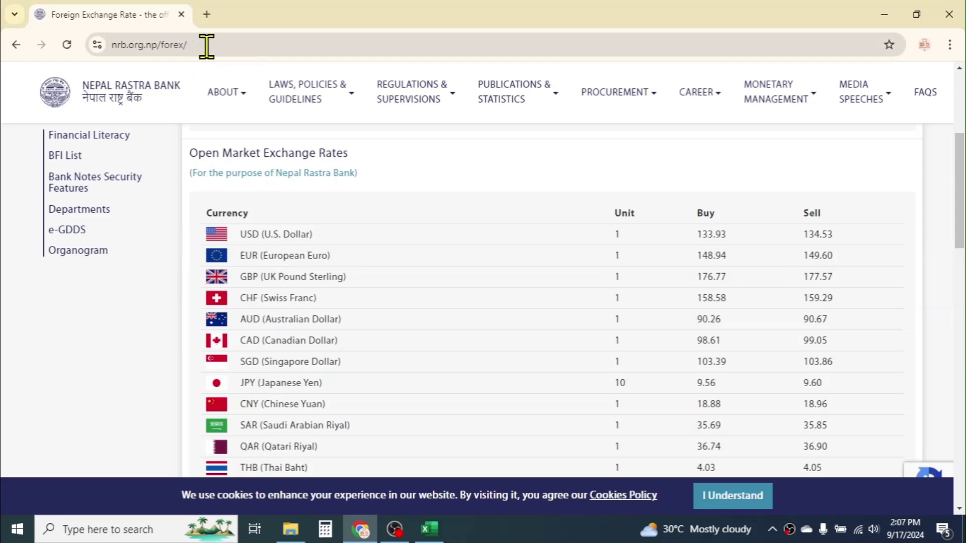
{"action": "left_click", "coordinate": [205, 46]}
{"action": "key", "text": "ctrl+c"}
{"action": "right_click", "coordinate": [161, 42]}
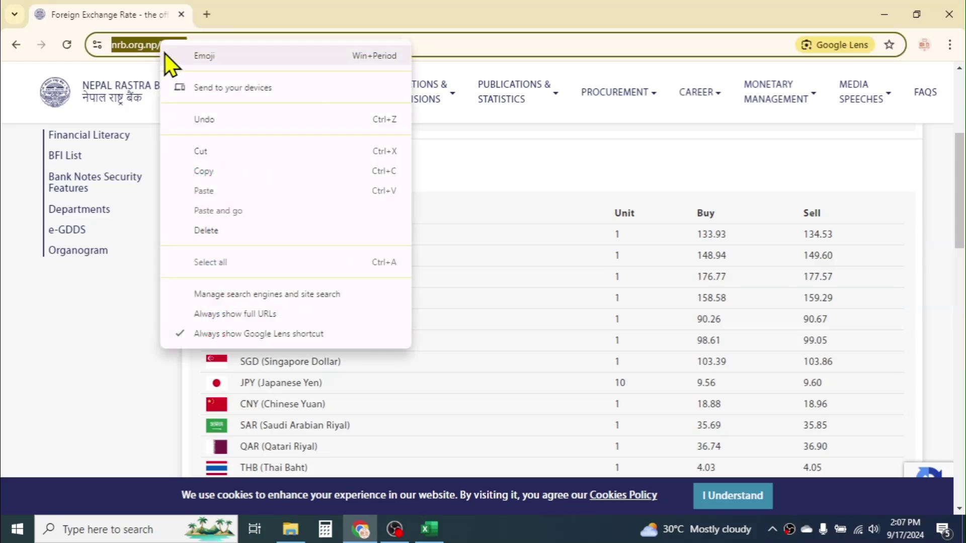
{"action": "left_click", "coordinate": [216, 172]}
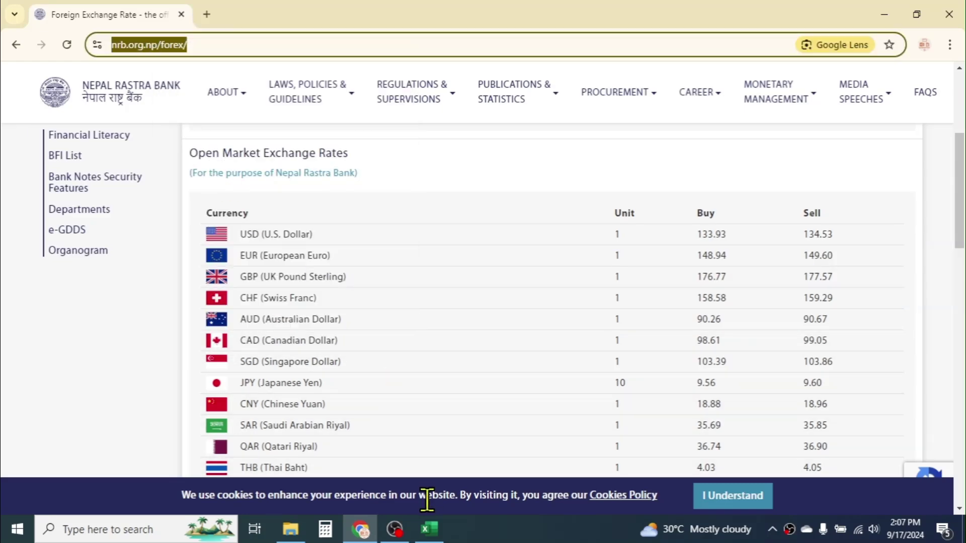
{"action": "left_click", "coordinate": [429, 529]}
{"action": "left_click", "coordinate": [283, 260]}
{"action": "key", "text": "ctrl+v"}
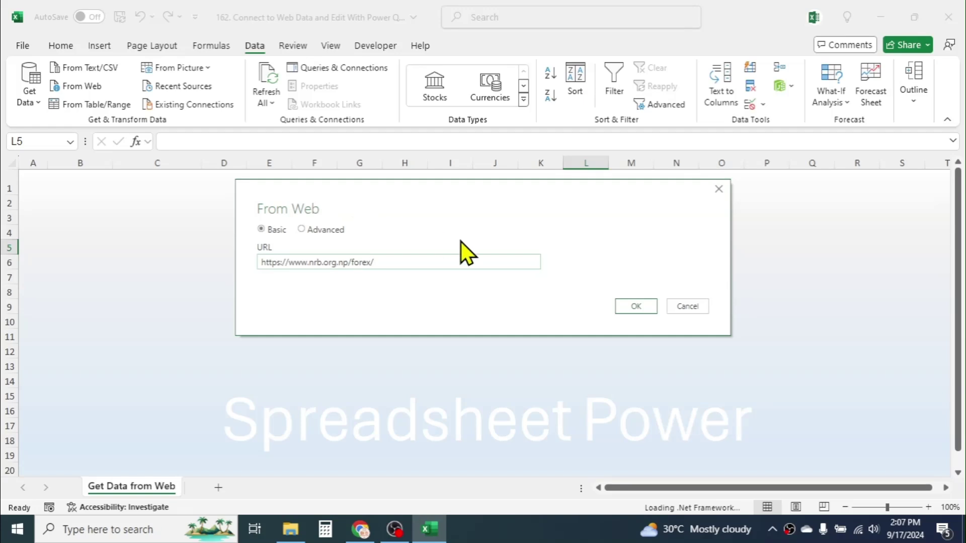
{"action": "left_click", "coordinate": [639, 307]}
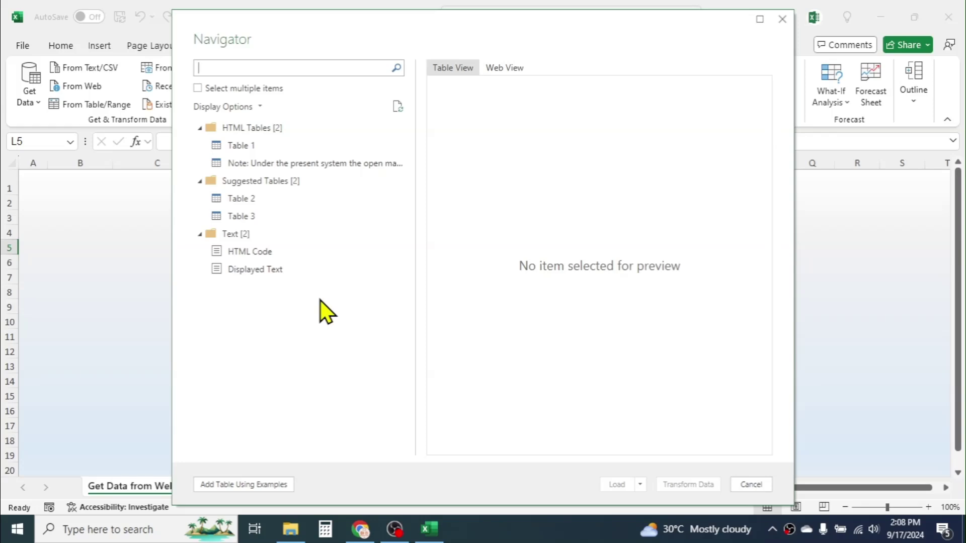
Preview Table 1, then select the 'Note: Under the present system…' table with Currency, Unit, Buy and Sell.
{"action": "left_click", "coordinate": [242, 150]}
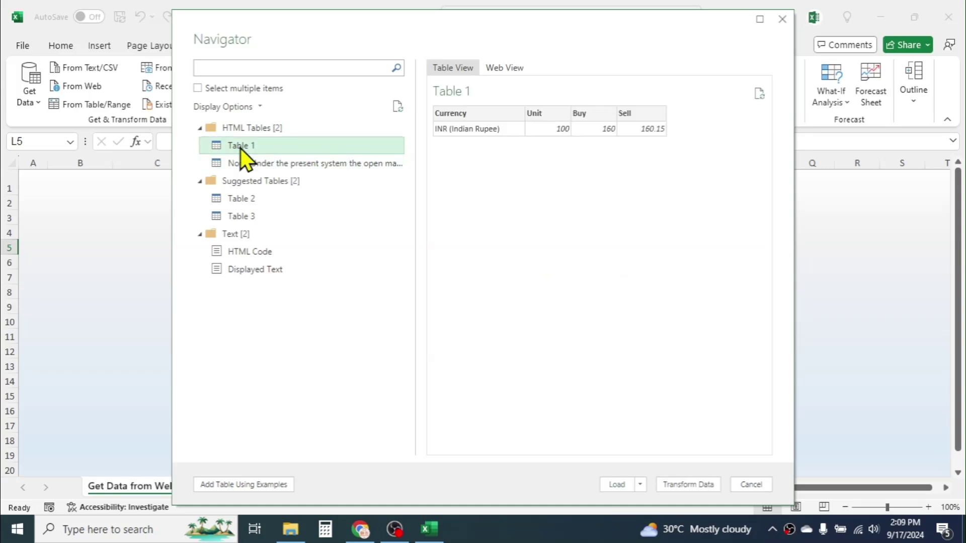
{"action": "left_click", "coordinate": [304, 165]}
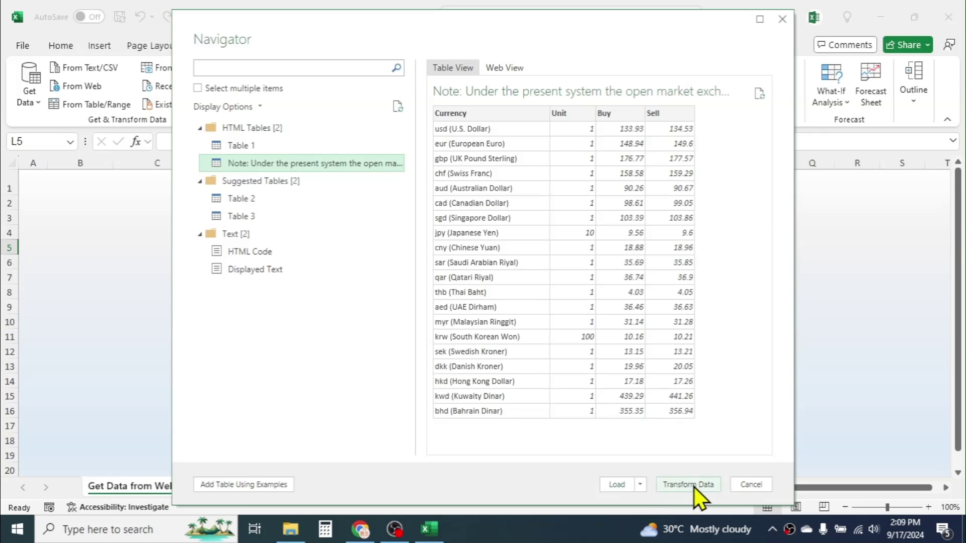
Load the selected exchange rates table into Power Query Editor with Transform Data.
{"action": "key", "text": "alt+Tab"}
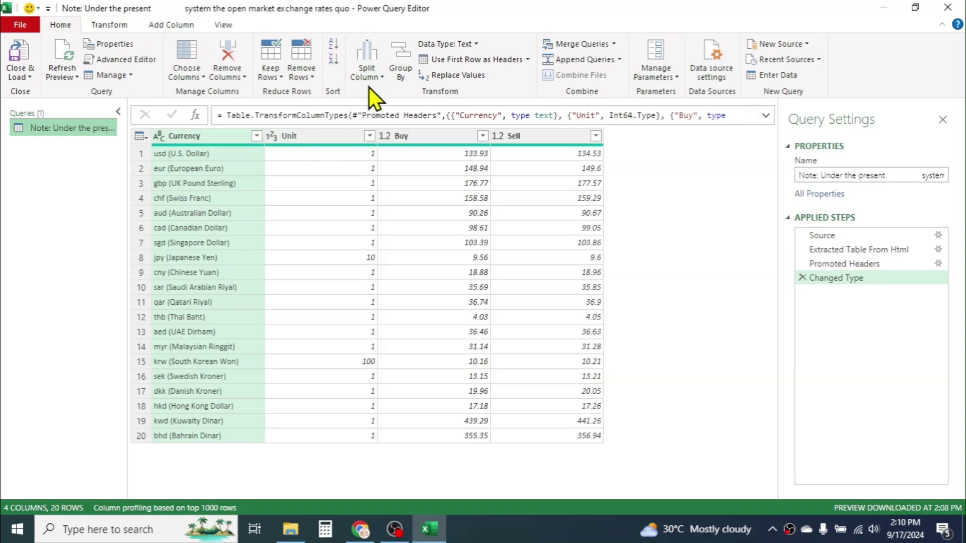
Split Currency by Space at the left-most delimiter into Currency.1 codes and Currency.2 names.
{"action": "left_click", "coordinate": [379, 77]}
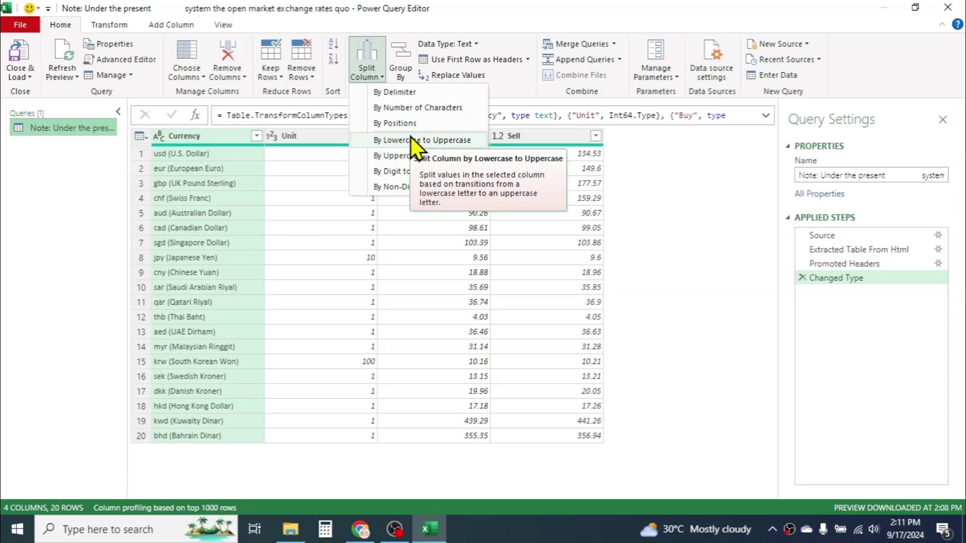
{"action": "left_click", "coordinate": [409, 93]}
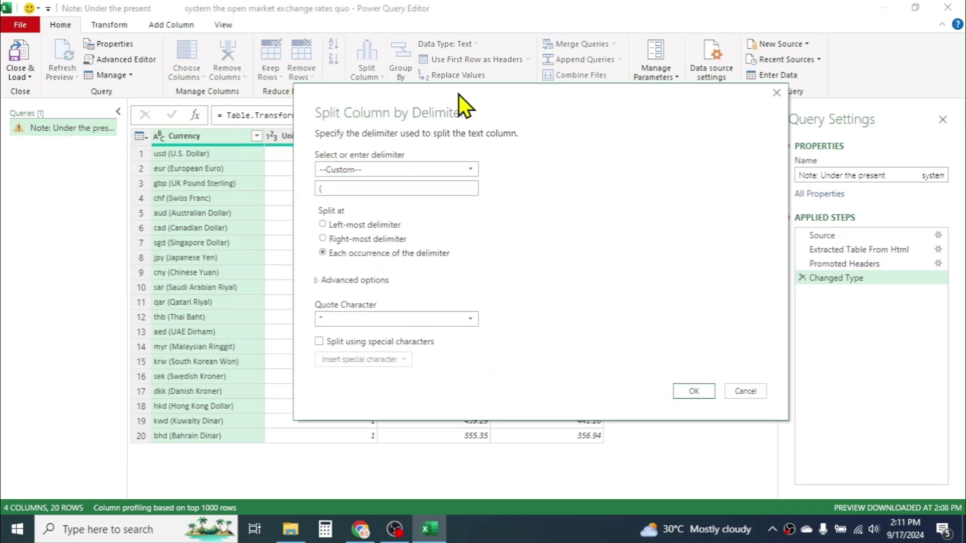
{"action": "left_click", "coordinate": [472, 170]}
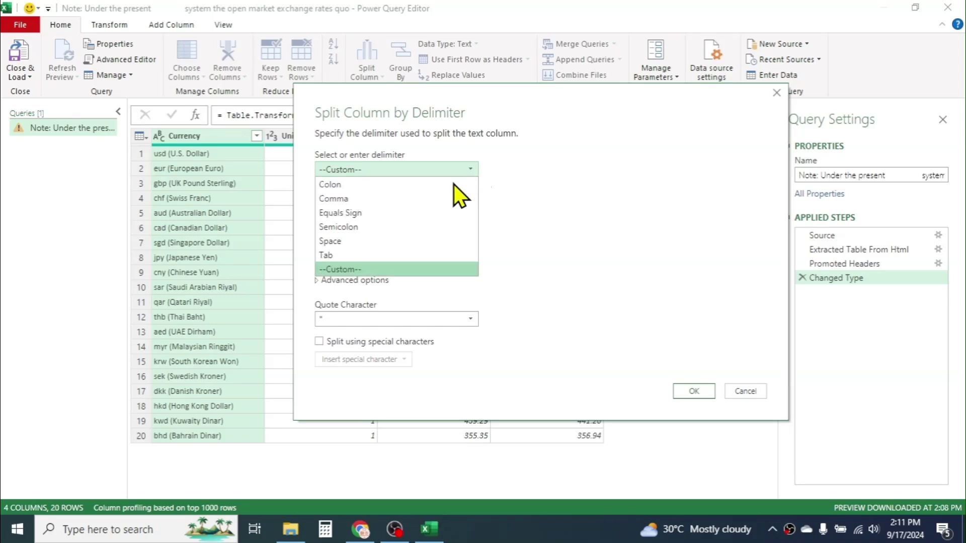
{"action": "left_click", "coordinate": [326, 242]}
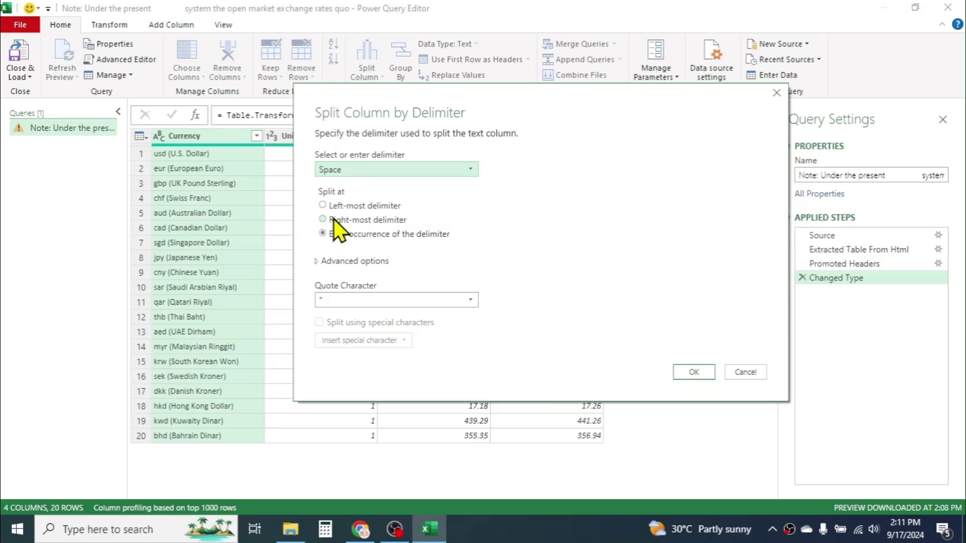
{"action": "left_click", "coordinate": [323, 205]}
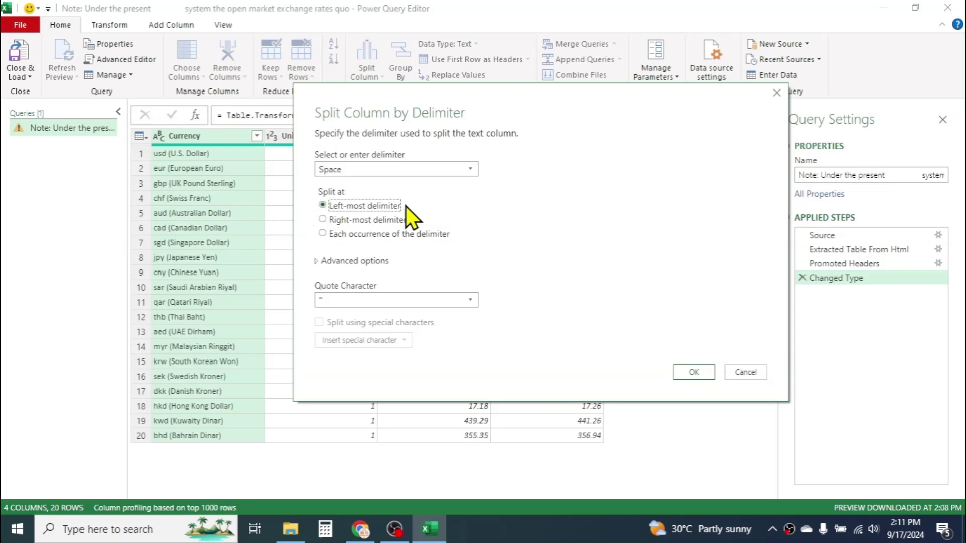
{"action": "left_click", "coordinate": [694, 372]}
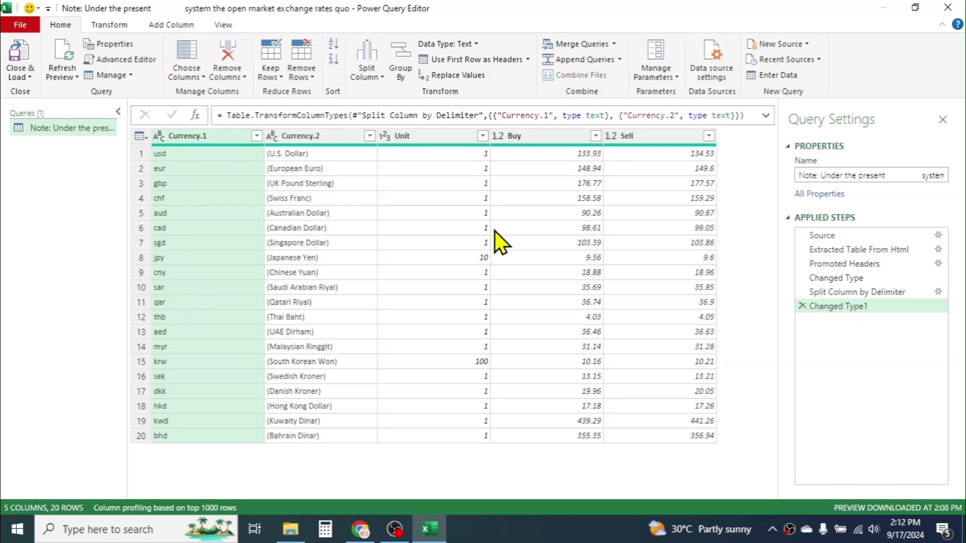
{"action": "left_click_drag", "start_coordinate": [885, 307], "coordinate": [821, 294]}
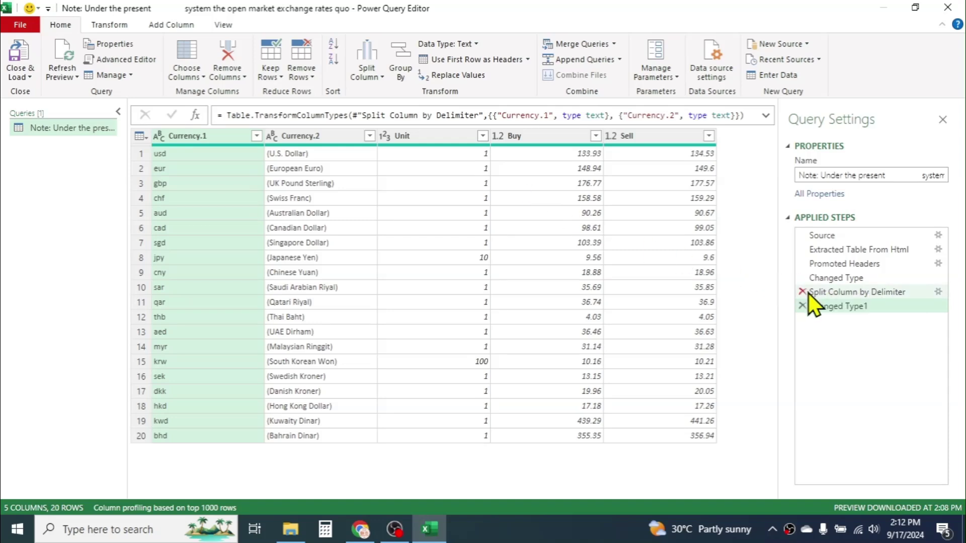
{"action": "left_click", "coordinate": [802, 306]}
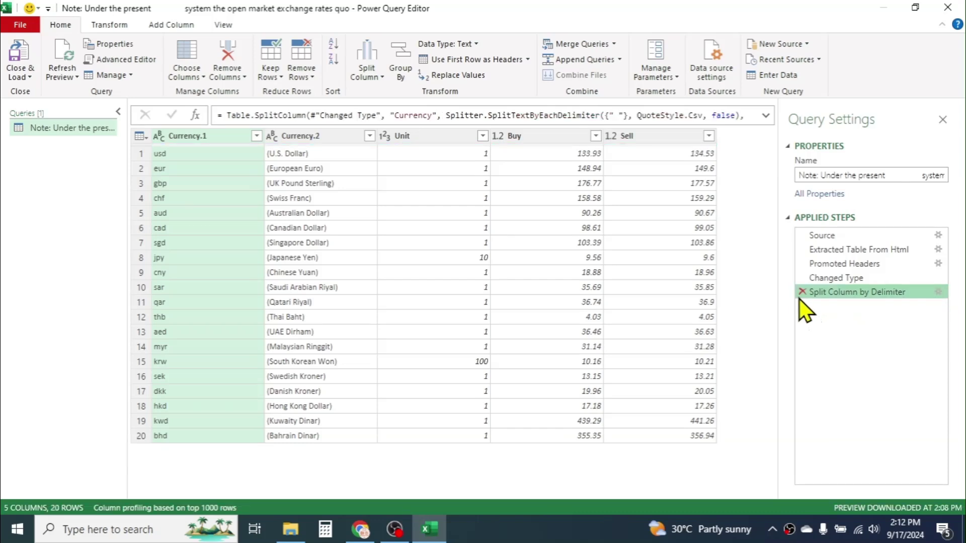
{"action": "left_click", "coordinate": [803, 292]}
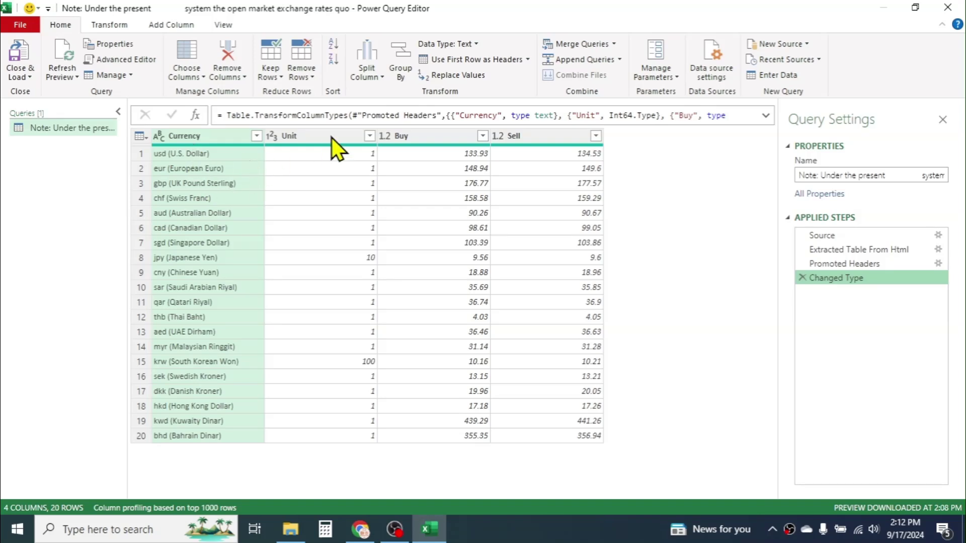
{"action": "left_click", "coordinate": [384, 76]}
{"action": "left_click", "coordinate": [403, 91]}
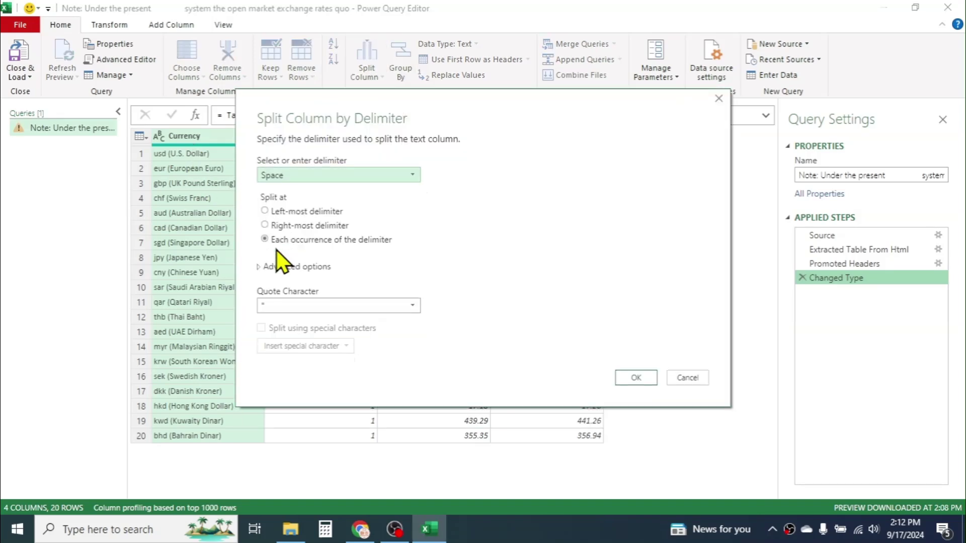
{"action": "key", "text": "Return"}
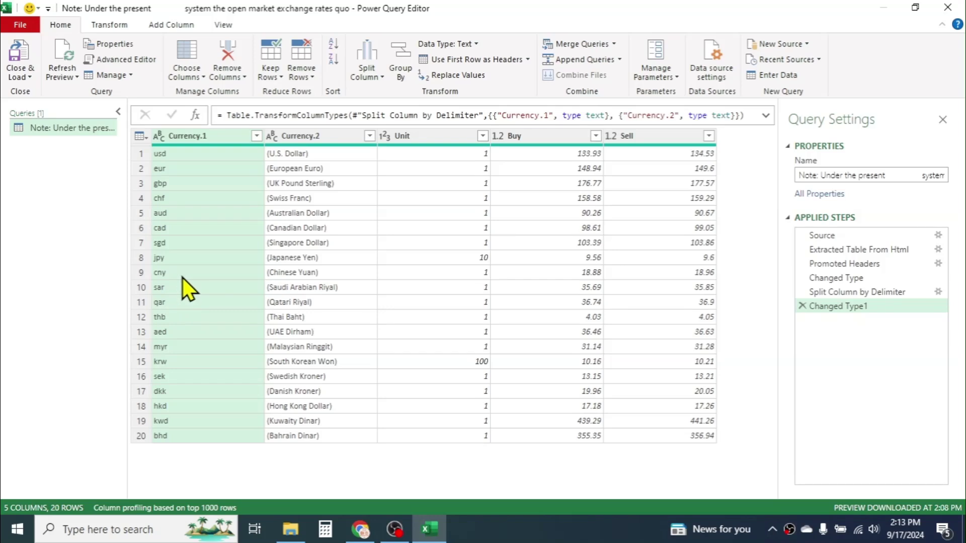
{"action": "left_click", "coordinate": [109, 26]}
Format the Currency.1 codes as UPPERCASE (USD, EUR) and select the Currency.2 column.
{"action": "left_click", "coordinate": [469, 78]}
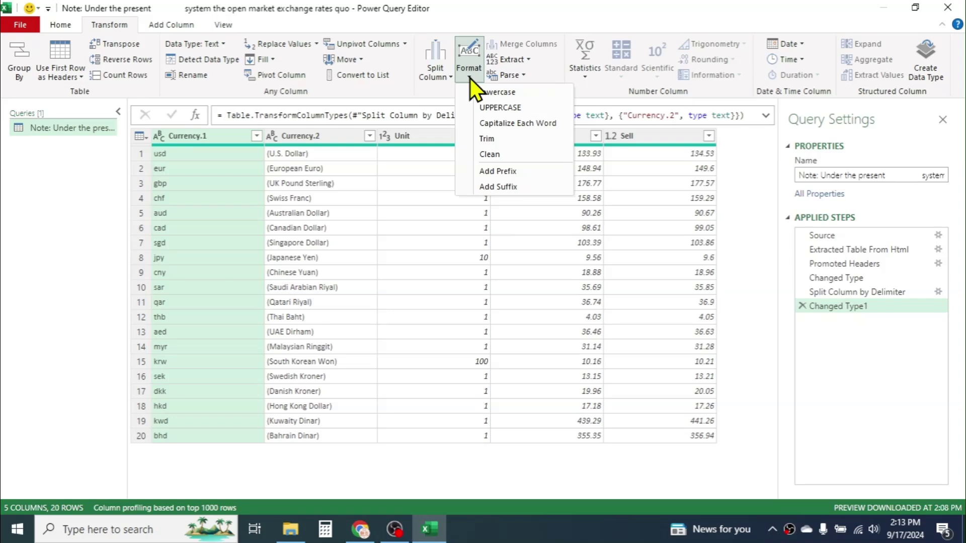
{"action": "left_click", "coordinate": [502, 108]}
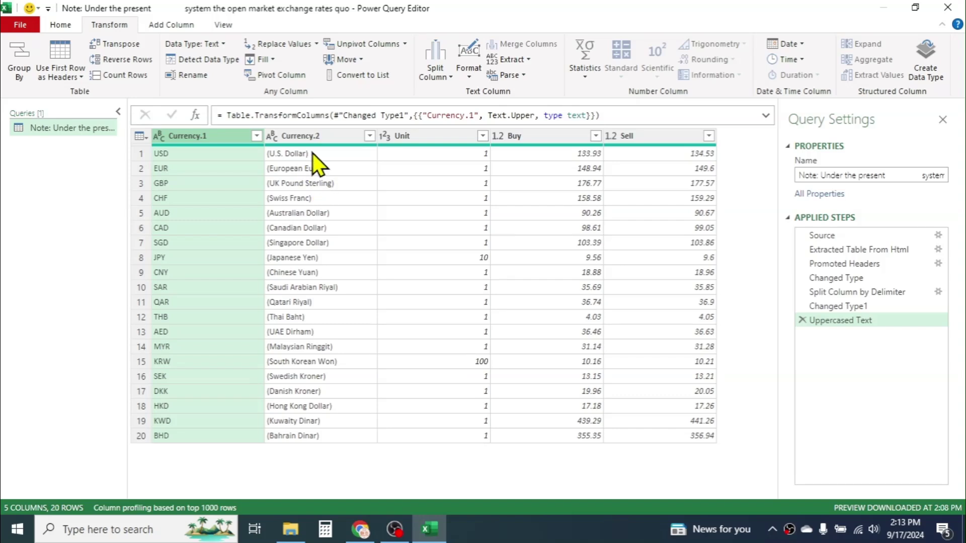
{"action": "left_click", "coordinate": [308, 137]}
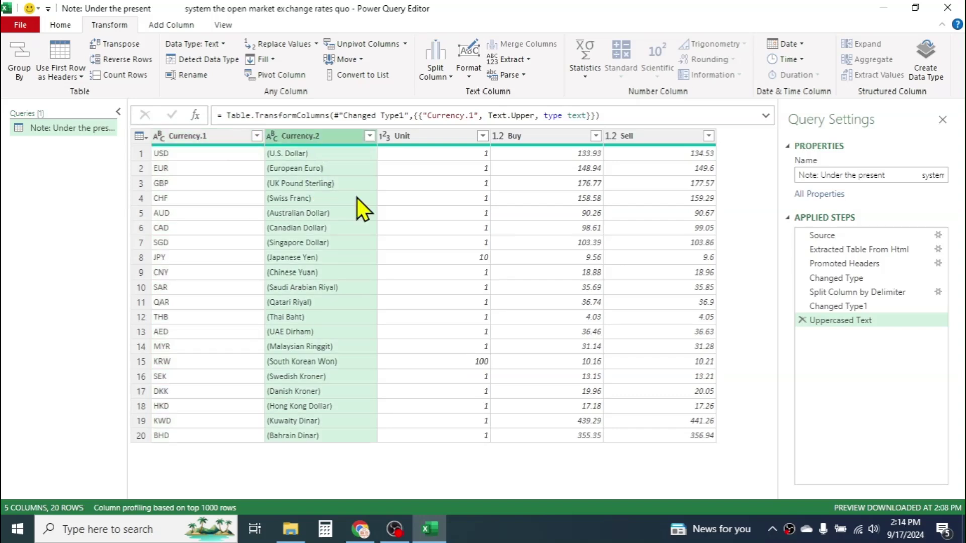
{"action": "left_click", "coordinate": [66, 26]}
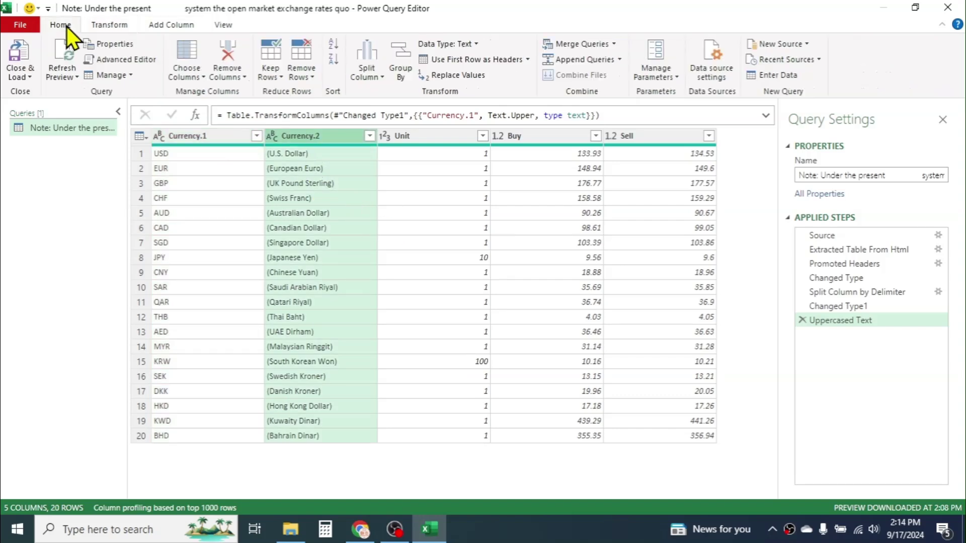
Replace every '(' in Currency.2 with nothing.
{"action": "left_click", "coordinate": [450, 77]}
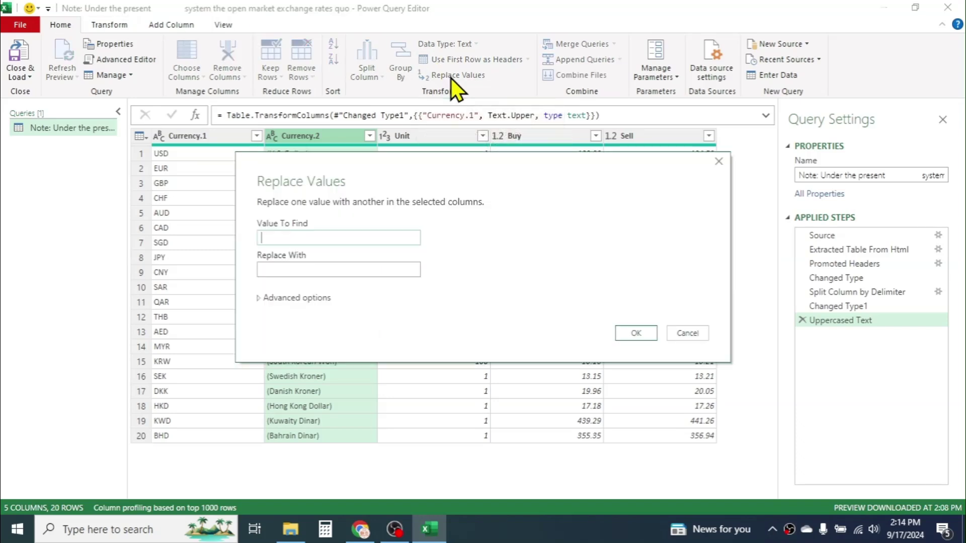
{"action": "left_click_drag", "start_coordinate": [362, 164], "coordinate": [505, 121]}
{"action": "left_click", "coordinate": [428, 194]}
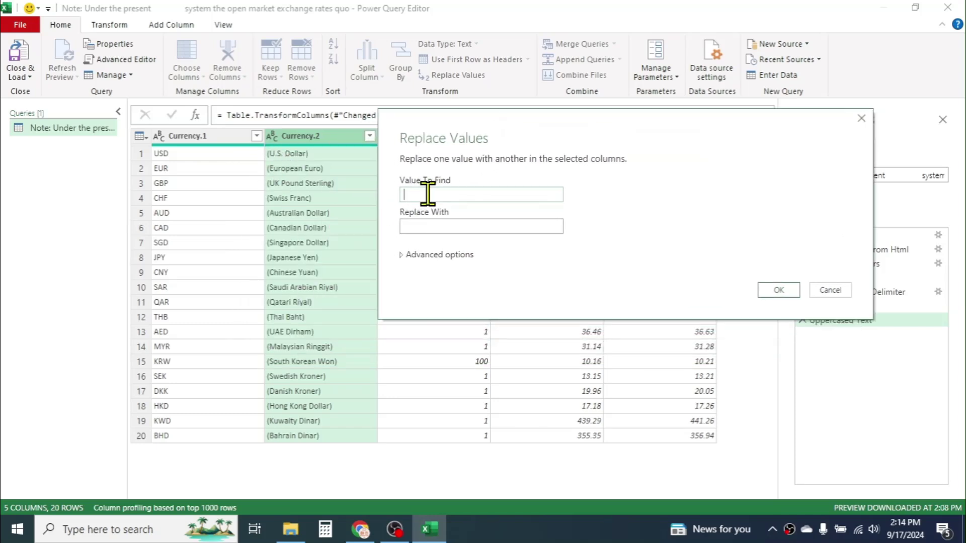
{"action": "type", "text": "("}
{"action": "left_click", "coordinate": [780, 291]}
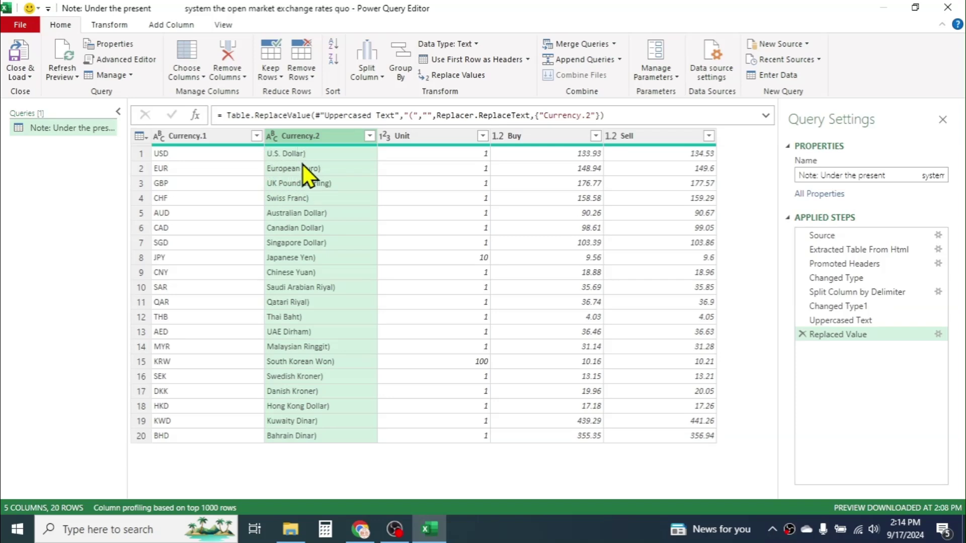
Remove every ')' from Currency.2 with a second Replace Values.
{"action": "left_click", "coordinate": [466, 77]}
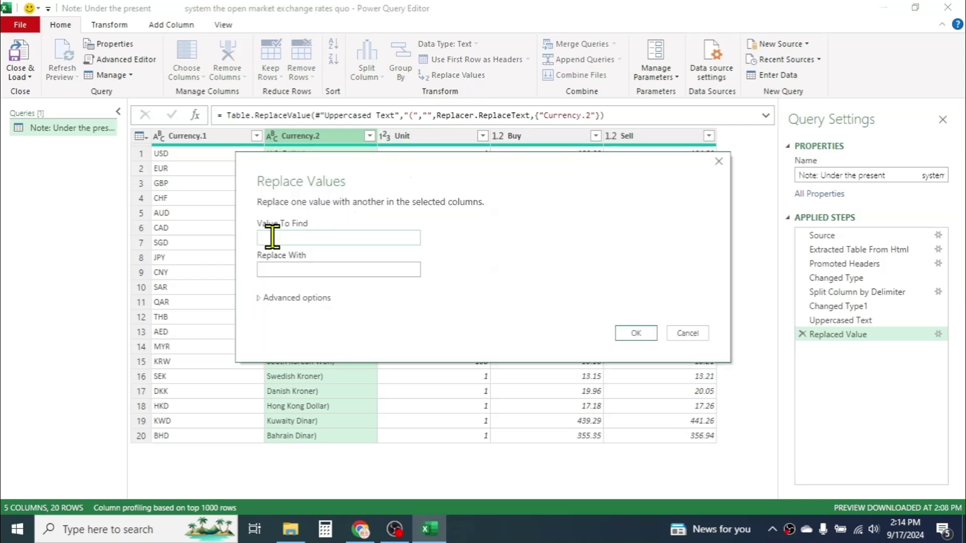
{"action": "type", "text": ")"}
{"action": "left_click", "coordinate": [646, 334]}
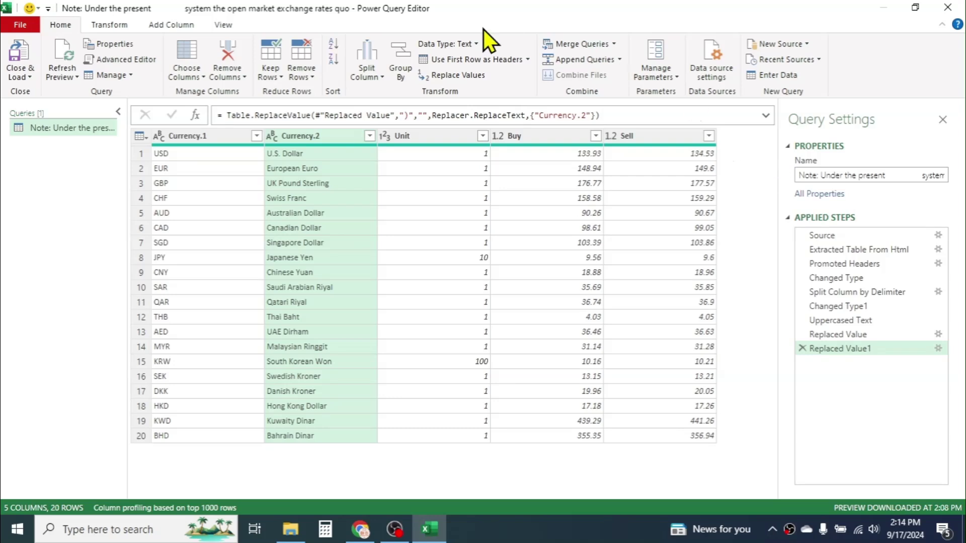
{"action": "left_click", "coordinate": [170, 24]}
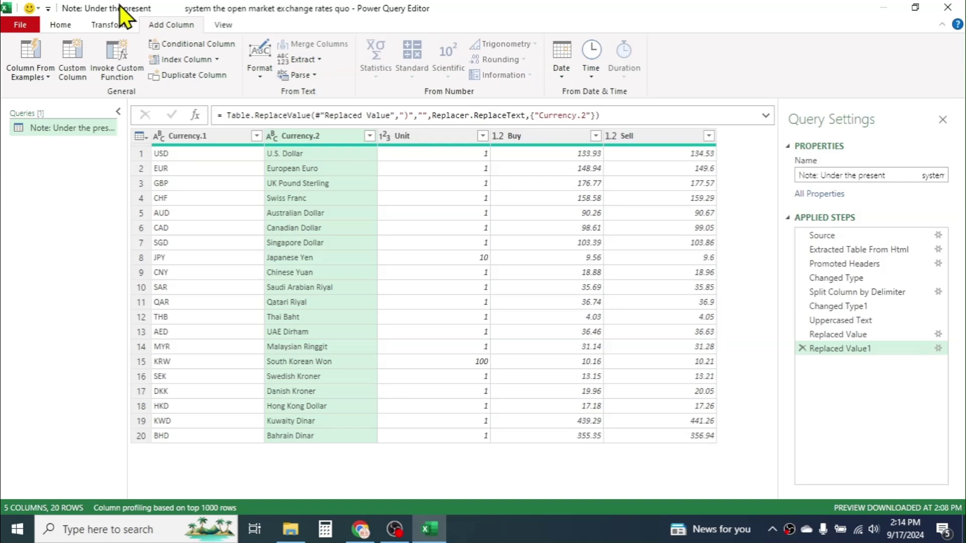
Add a Custom column with the formula [Sell] - [Buy] for each currency.
{"action": "left_click", "coordinate": [70, 59]}
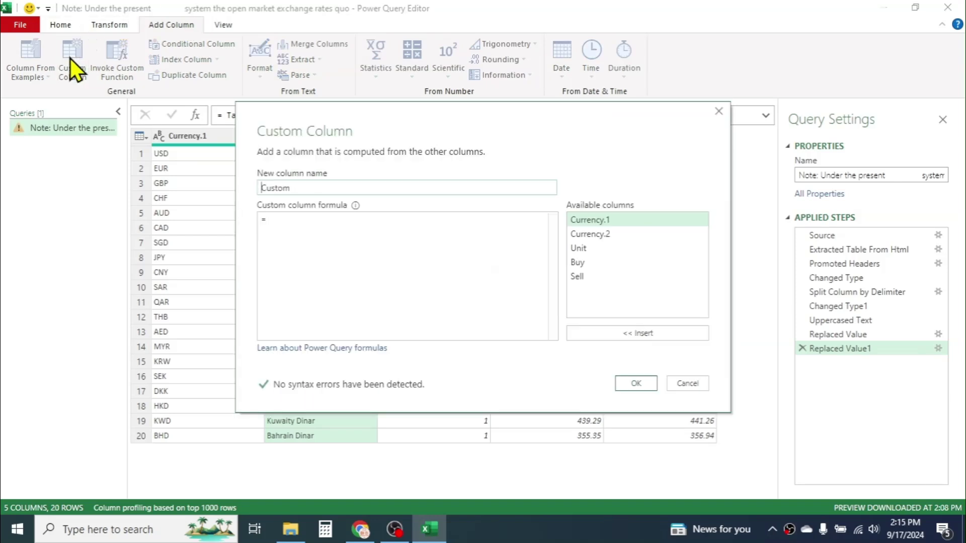
{"action": "left_click", "coordinate": [284, 220]}
{"action": "left_click_drag", "start_coordinate": [483, 109], "coordinate": [556, 183]}
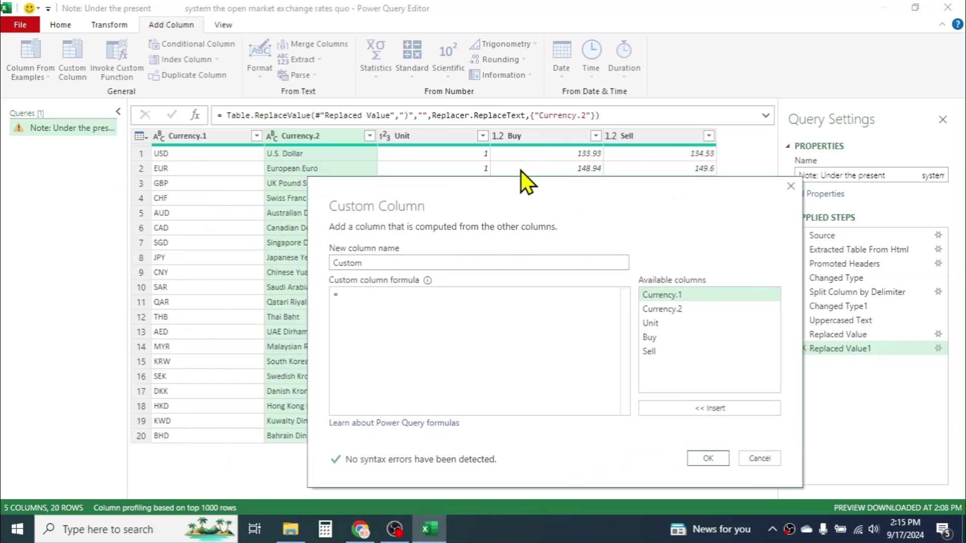
{"action": "double_click", "coordinate": [652, 352]}
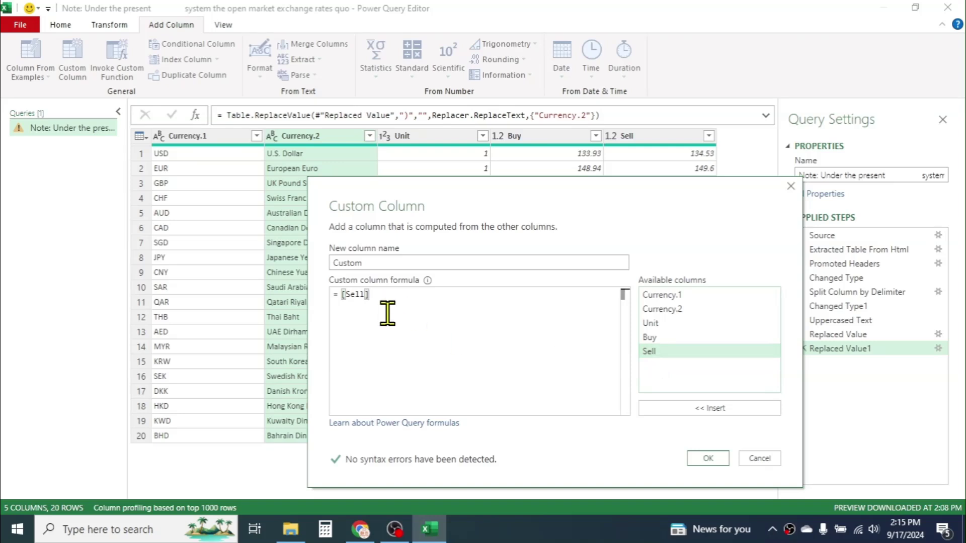
{"action": "type", "text": "-"}
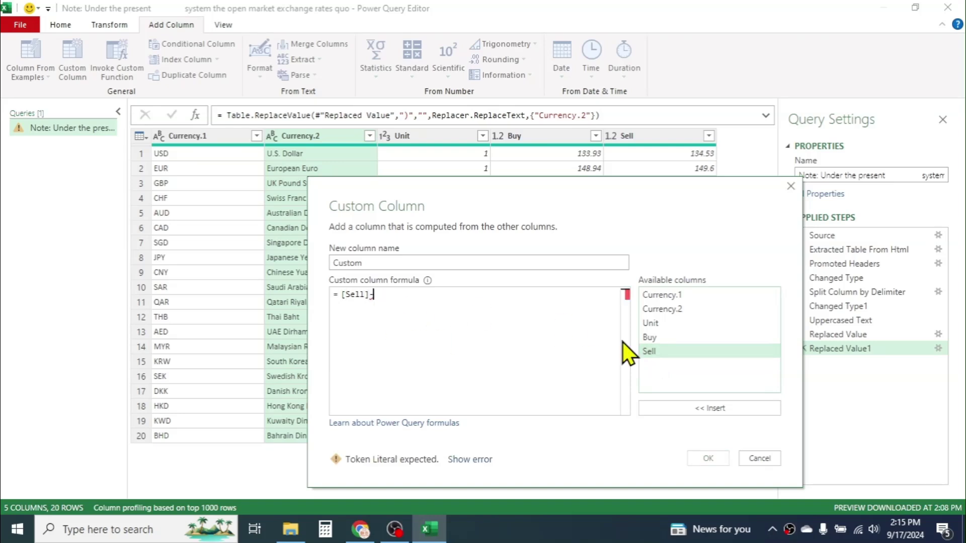
{"action": "double_click", "coordinate": [657, 337]}
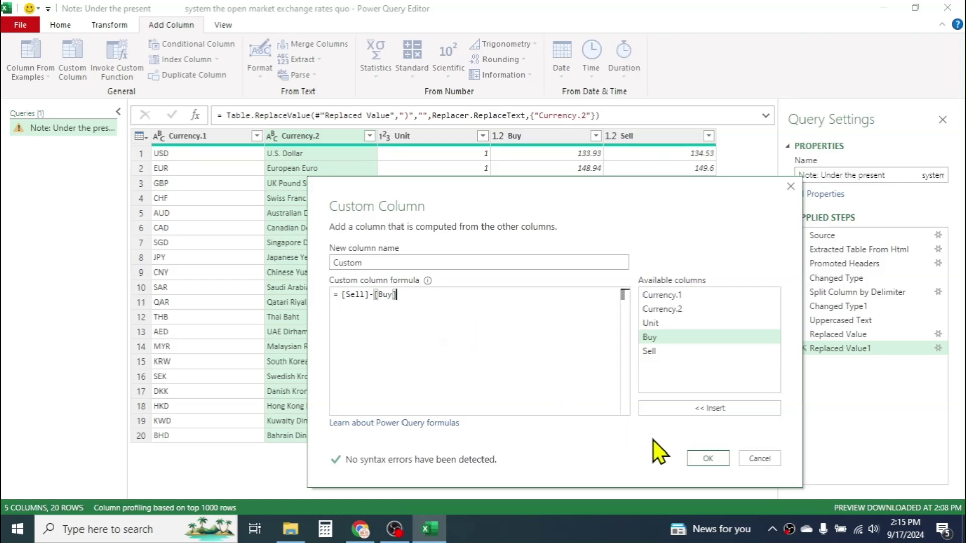
{"action": "left_click", "coordinate": [710, 460]}
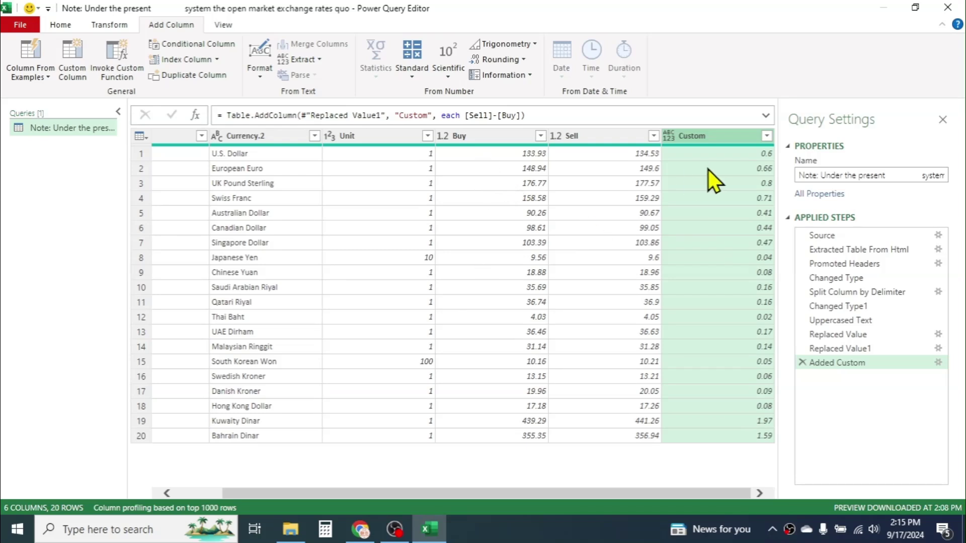
Rename the Custom column to Difference.
{"action": "right_click", "coordinate": [690, 134]}
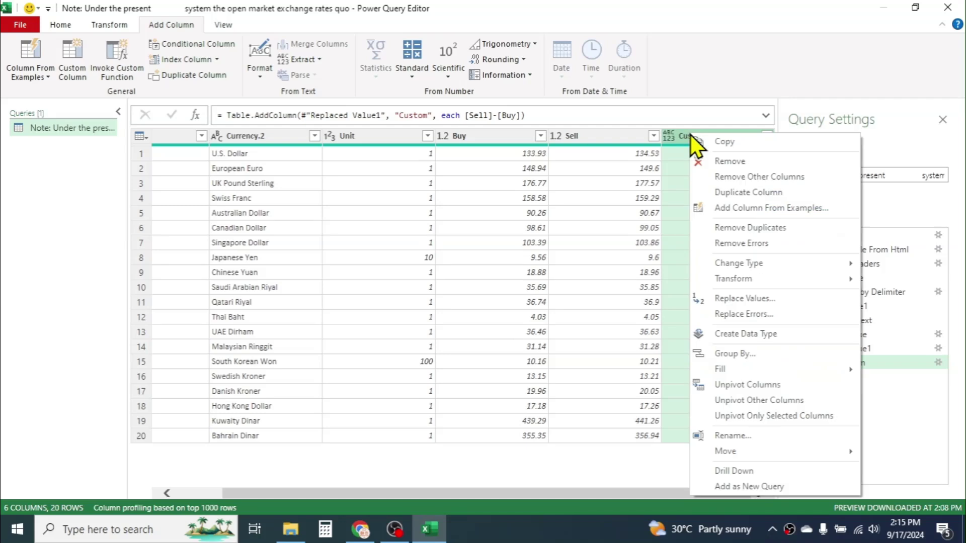
{"action": "left_click", "coordinate": [720, 434]}
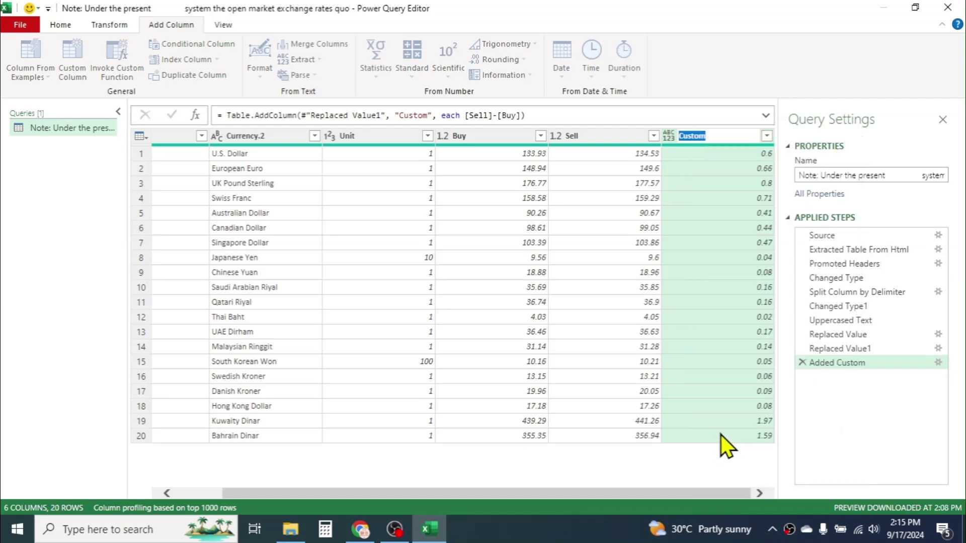
{"action": "type", "text": "Difference"}
{"action": "key", "text": "Return"}
{"action": "left_click_drag", "start_coordinate": [337, 494], "coordinate": [266, 473]}
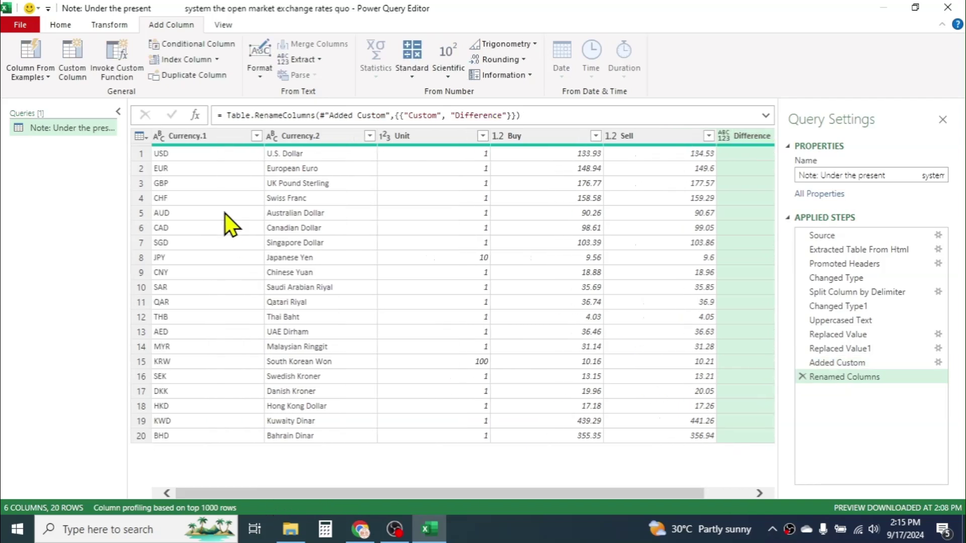
Rename Currency.1 to Currency Code and Currency.2 to Currency Name.
{"action": "left_click", "coordinate": [193, 137]}
{"action": "right_click", "coordinate": [193, 138]}
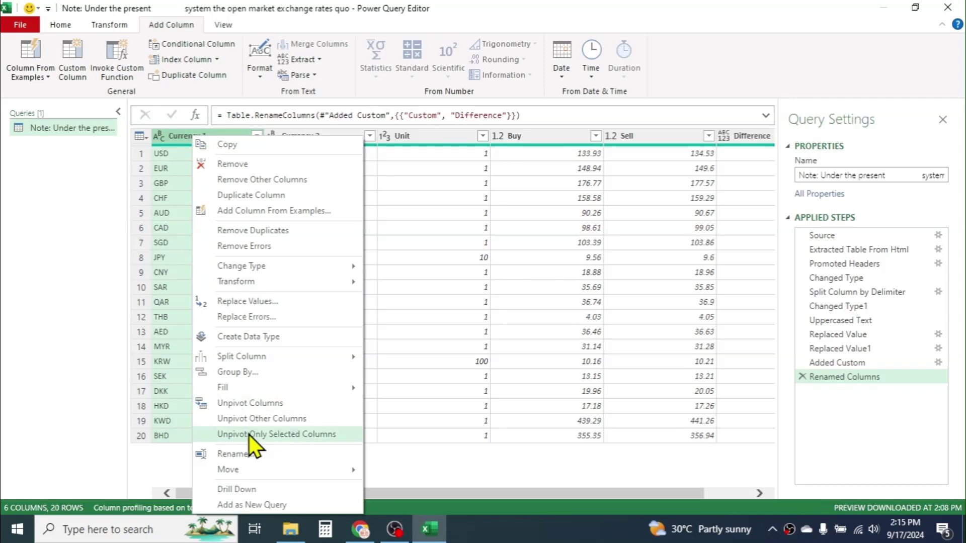
{"action": "left_click", "coordinate": [233, 452]}
{"action": "type", "text": "C"}
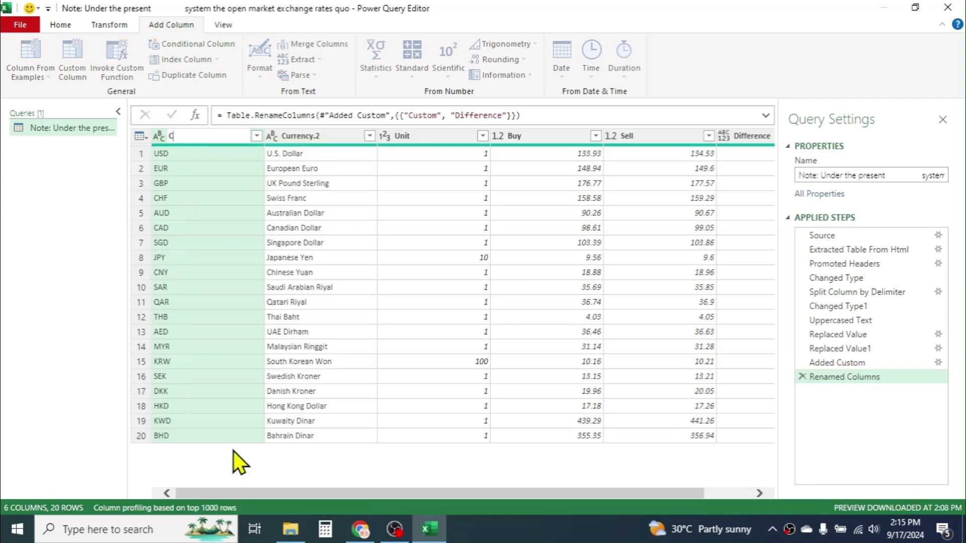
{"action": "type", "text": "urrency Code"}
{"action": "key", "text": "Return"}
{"action": "right_click", "coordinate": [306, 140]}
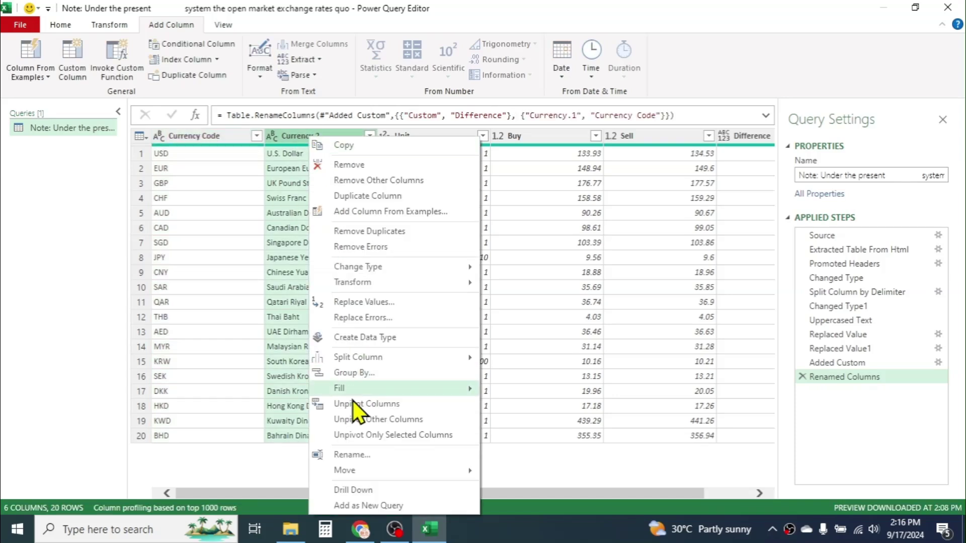
{"action": "left_click", "coordinate": [358, 460]}
{"action": "type", "text": "C"}
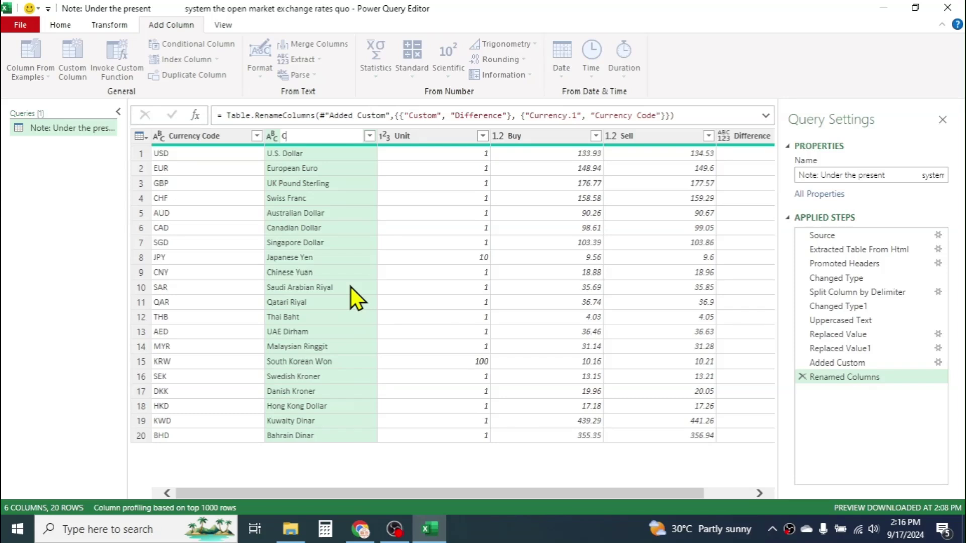
{"action": "type", "text": "urrency Name"}
{"action": "key", "text": "Return"}
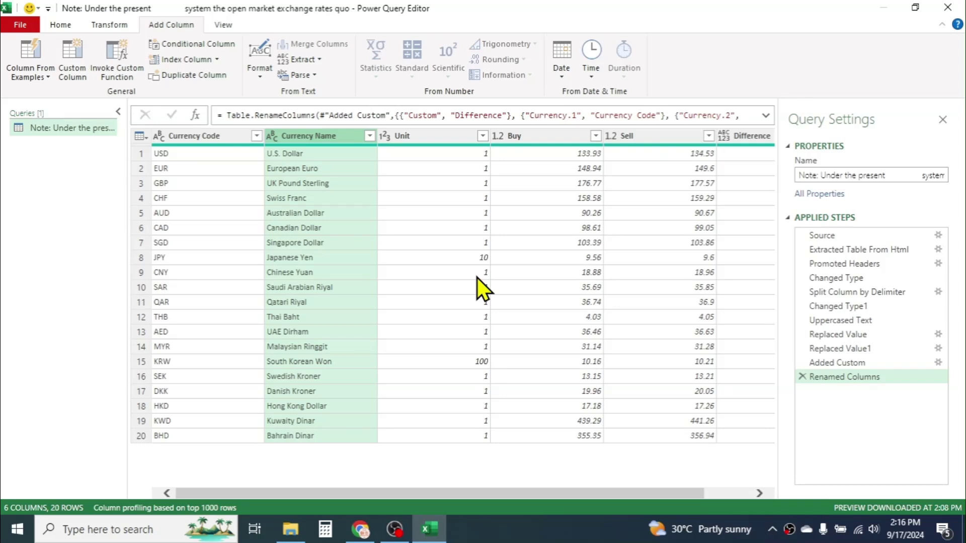
{"action": "left_click", "coordinate": [64, 24]}
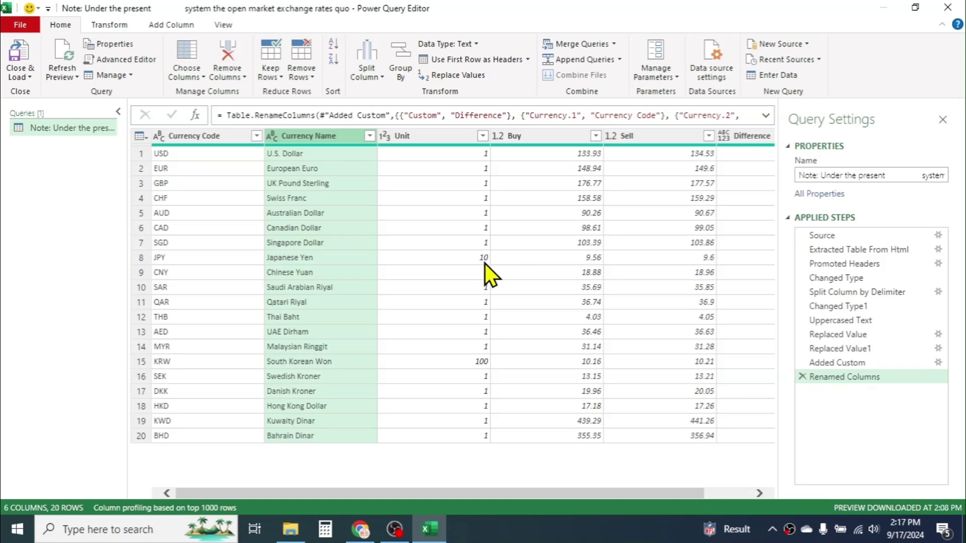
Close & Load the query into Excel, then check rows like UK Pound Sterling against the bank's web page.
{"action": "left_click", "coordinate": [21, 48]}
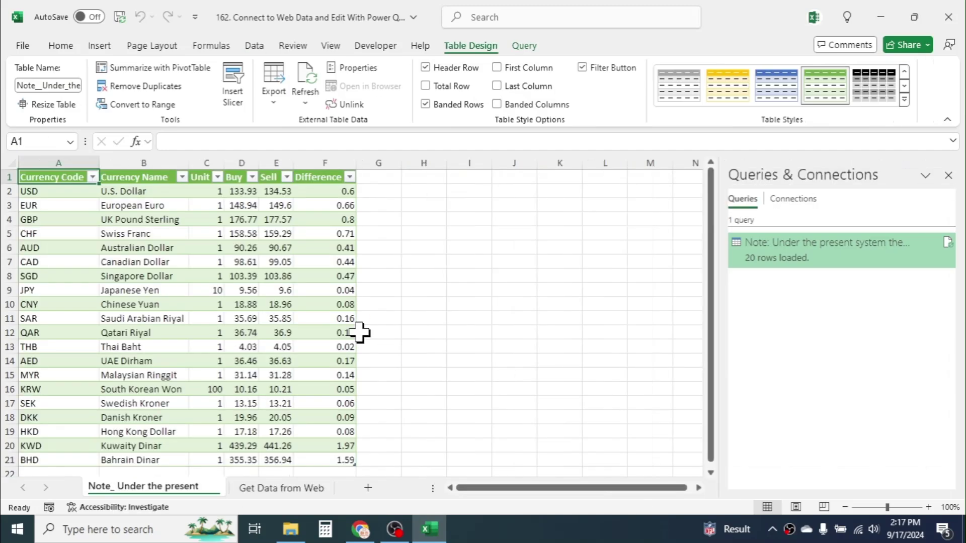
{"action": "left_click", "coordinate": [161, 219]}
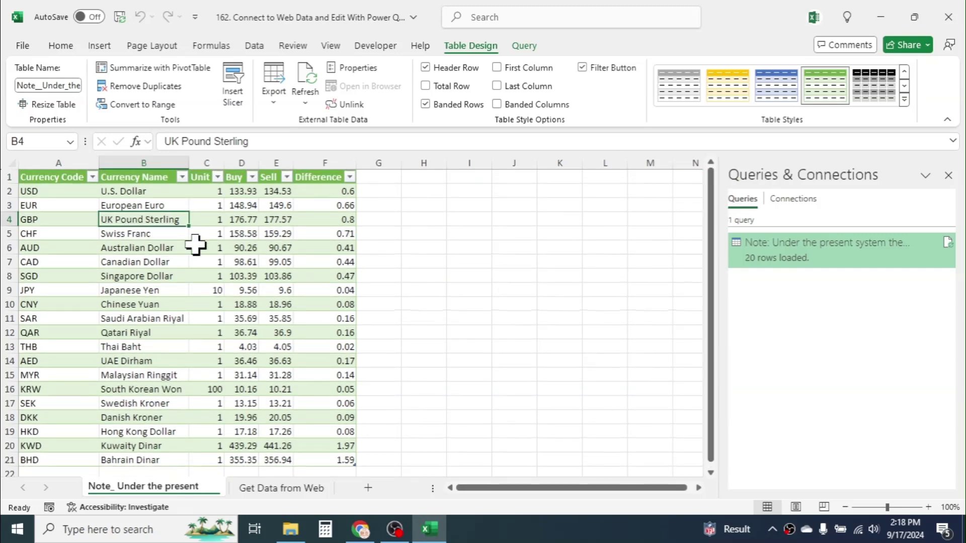
{"action": "left_click", "coordinate": [436, 235]}
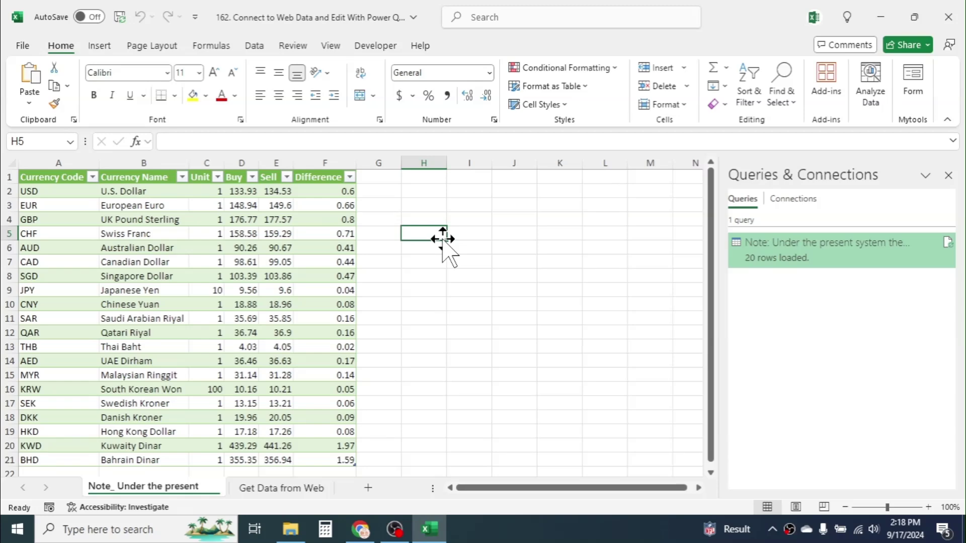
{"action": "left_click", "coordinate": [364, 532]}
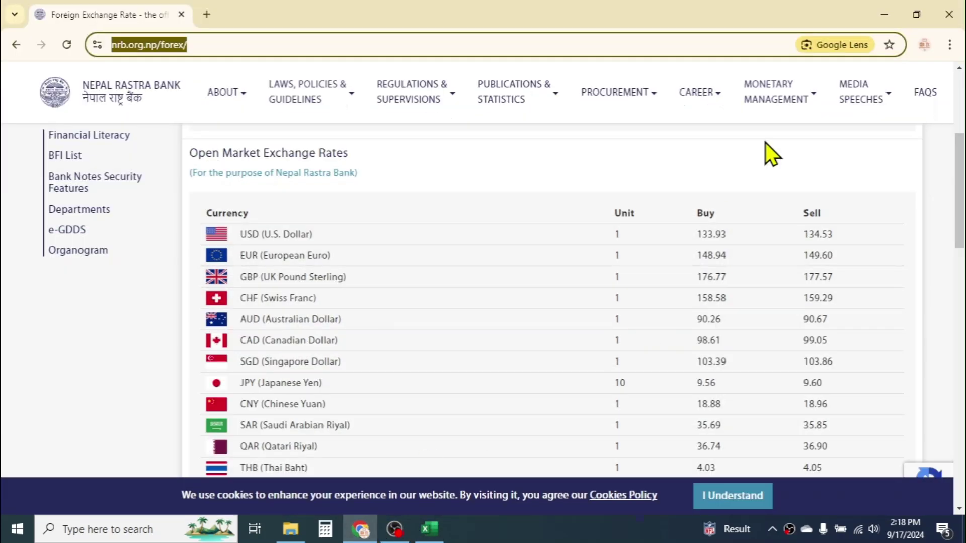
{"action": "left_click", "coordinate": [882, 15]}
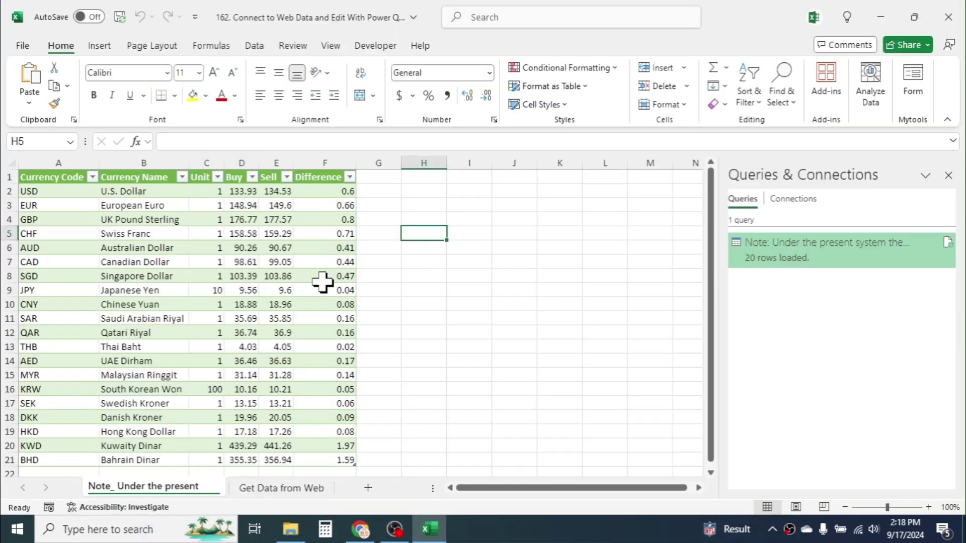
Refresh the loaded forex table from the Query commands to pull current rates.
{"action": "left_click", "coordinate": [214, 262]}
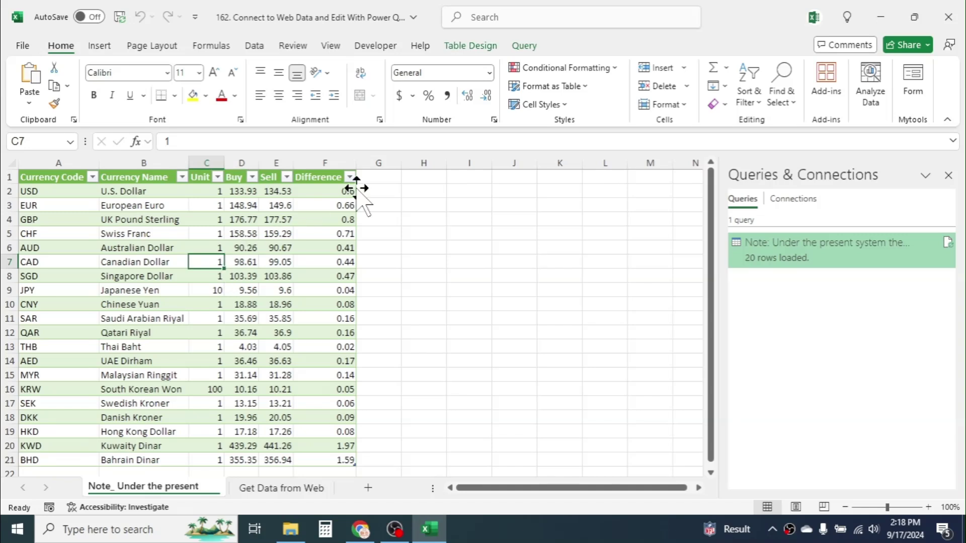
{"action": "left_click", "coordinate": [526, 45]}
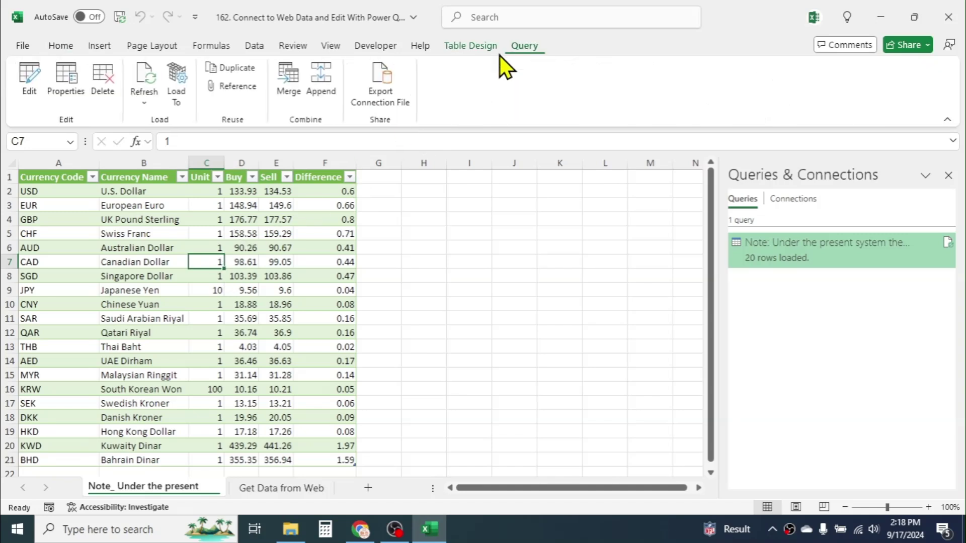
{"action": "left_click", "coordinate": [149, 99]}
{"action": "left_click", "coordinate": [159, 124]}
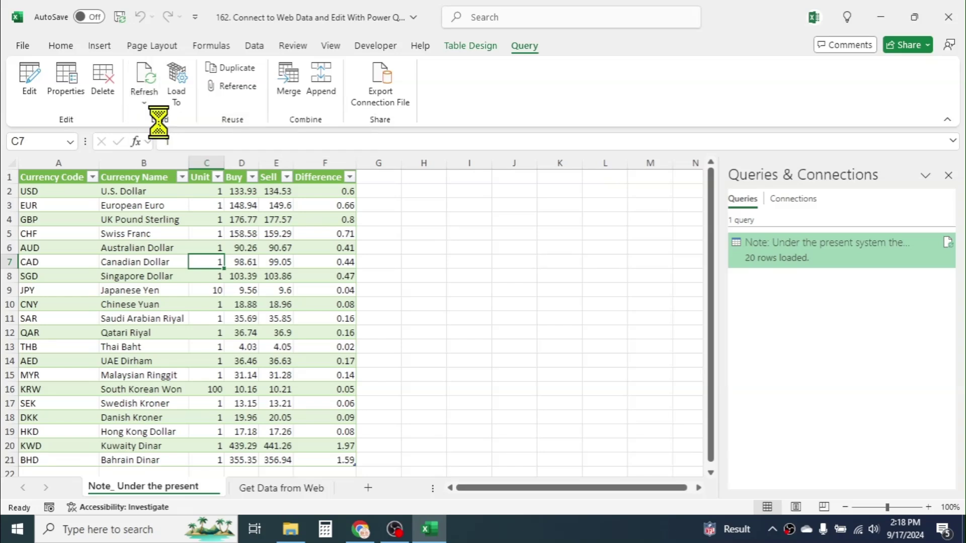